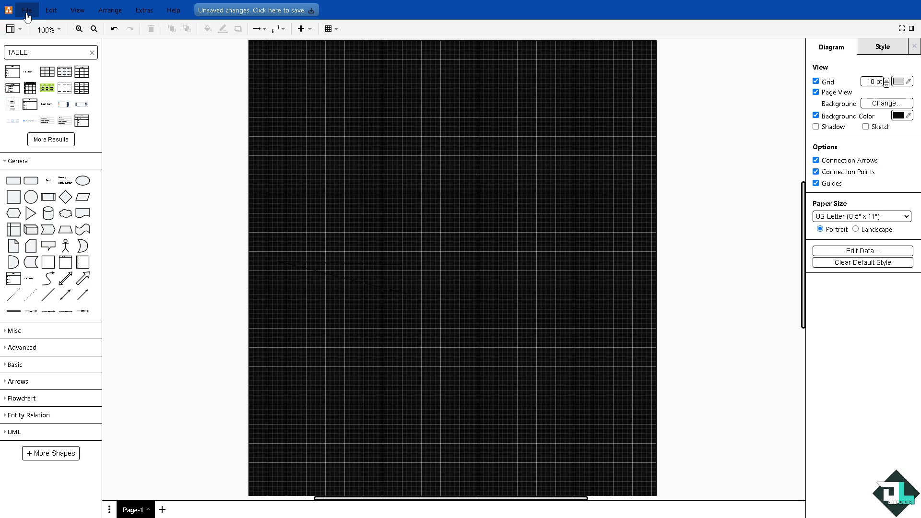
# Import the 'How to add a row' thumbnail image onto the page via File > Import from.
pyautogui.click(27, 11)
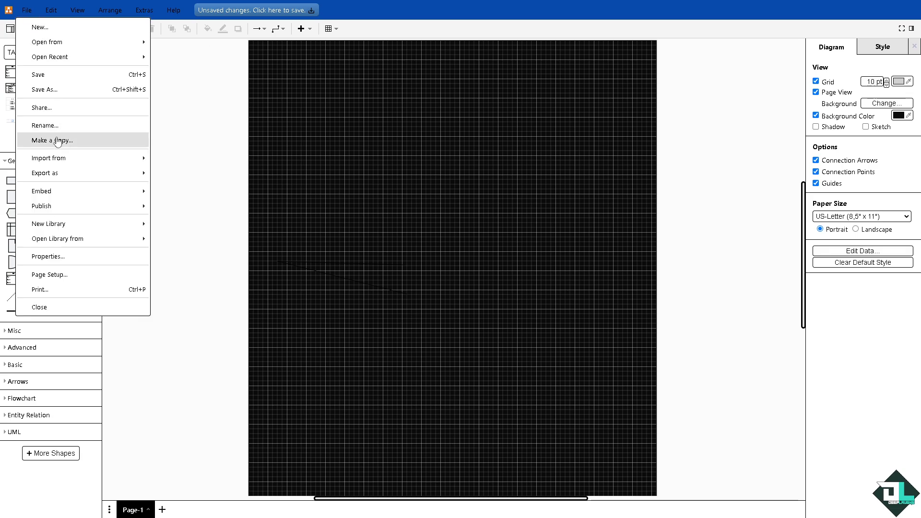
pyautogui.moveTo(57, 173)
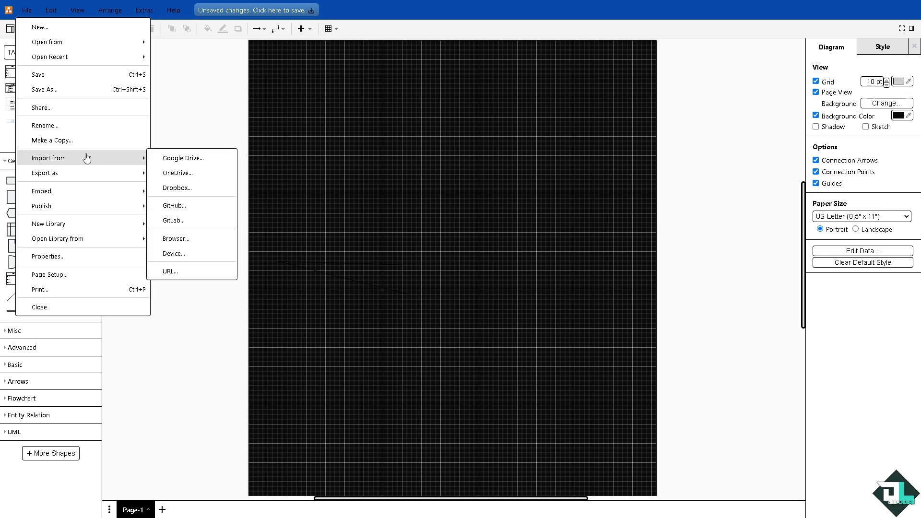
pyautogui.moveTo(72, 238)
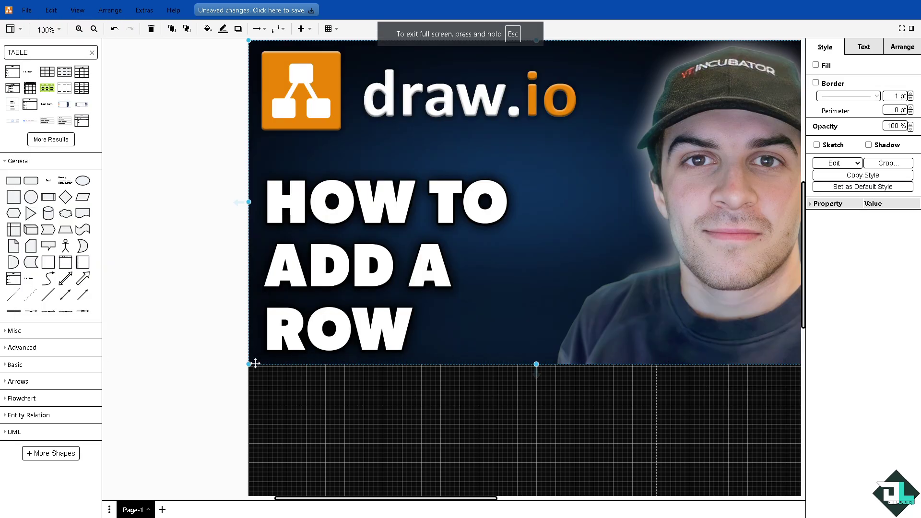
# Resize the thumbnail and place it across the top-left of the page, about 835 x 470.
pyautogui.moveTo(249, 364); pyautogui.dragTo(535, 257)
pyautogui.moveTo(665, 142); pyautogui.dragTo(416, 136)
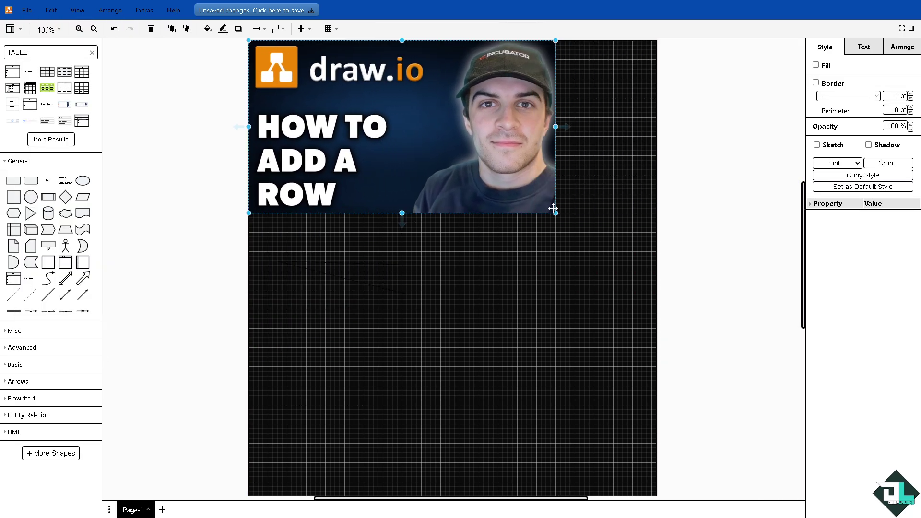
pyautogui.moveTo(556, 213); pyautogui.dragTo(708, 273)
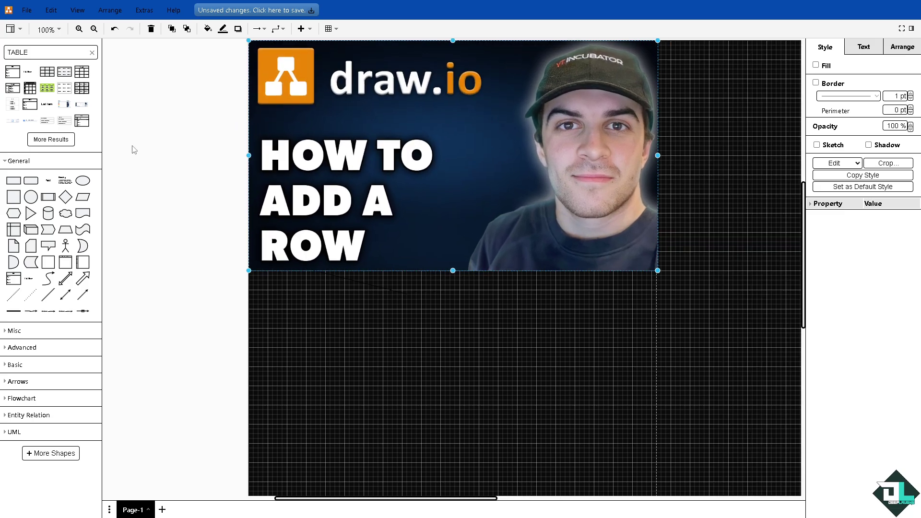
# Search the shape library for 'TABLE'.
pyautogui.click(92, 52)
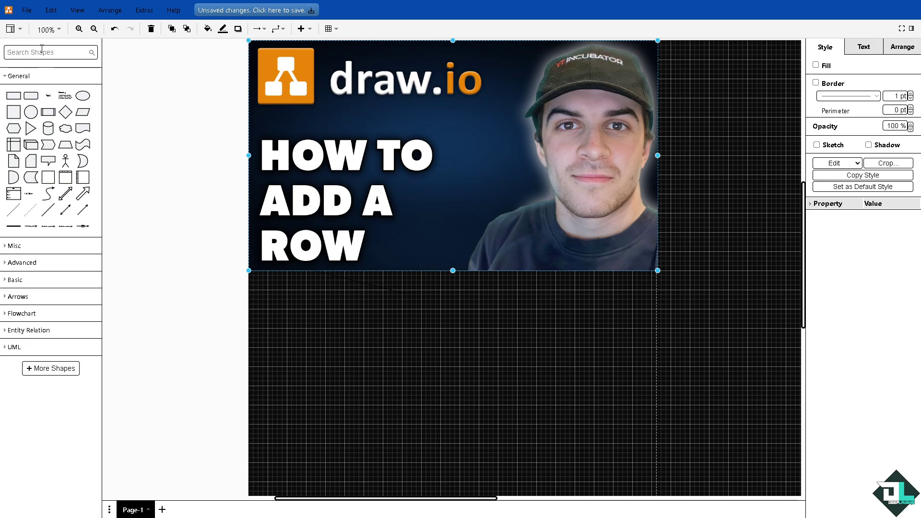
pyautogui.write('TABLE')
pyautogui.press('Return')
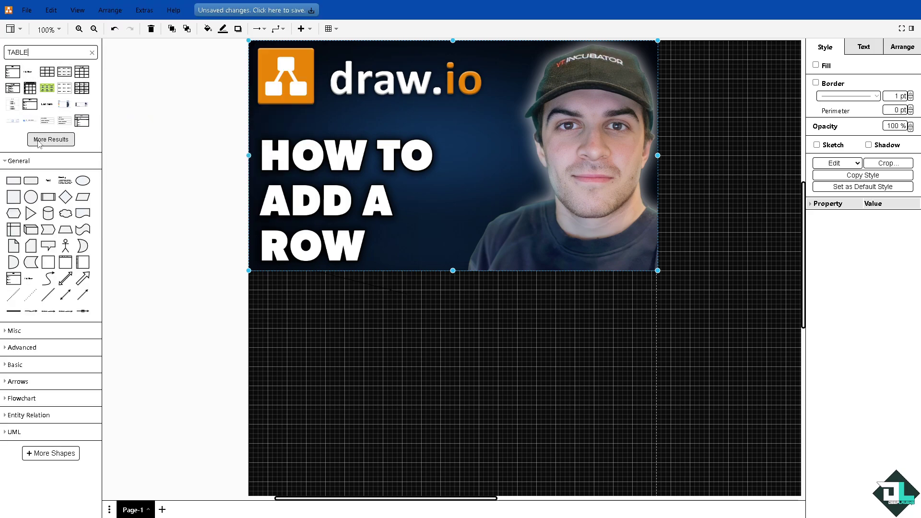
# Insert a Table Row shape and drag it below the thumbnail.
pyautogui.moveTo(27, 144)
pyautogui.moveTo(61, 144)
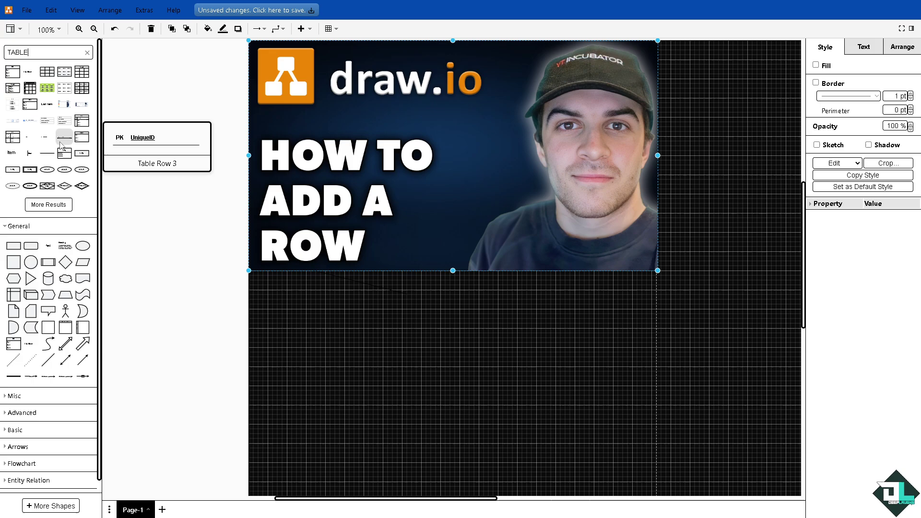
pyautogui.click(27, 139)
pyautogui.moveTo(463, 270); pyautogui.dragTo(455, 382)
pyautogui.click(628, 326)
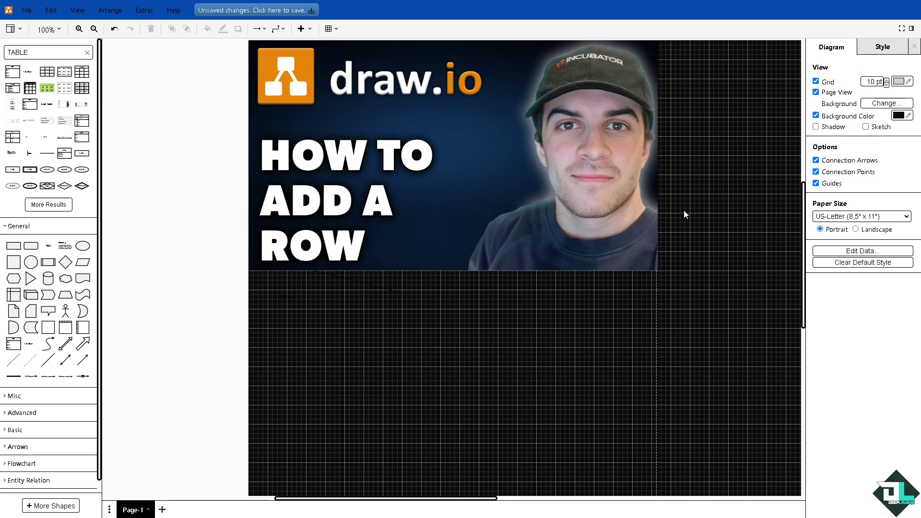
# Set the page background colour to white.
pyautogui.click(898, 115)
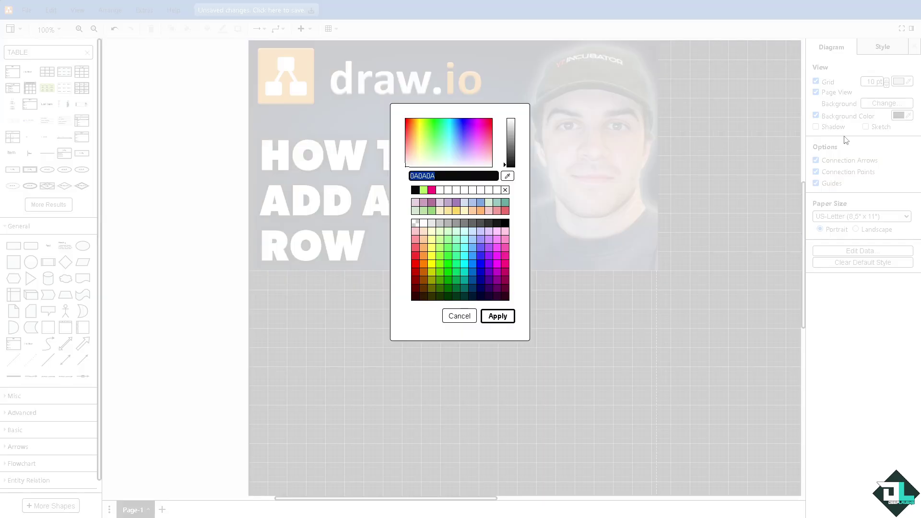
pyautogui.click(442, 191)
pyautogui.click(498, 316)
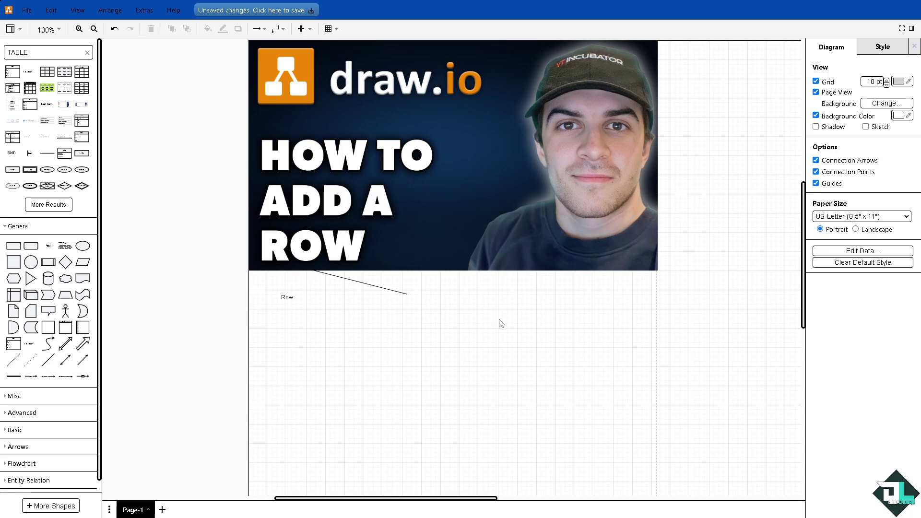
# Delete the stray connector line and Row label, leaving only the thumbnail.
pyautogui.click(346, 331)
pyautogui.click(302, 302)
pyautogui.moveTo(301, 303); pyautogui.dragTo(483, 322)
pyautogui.click(400, 293)
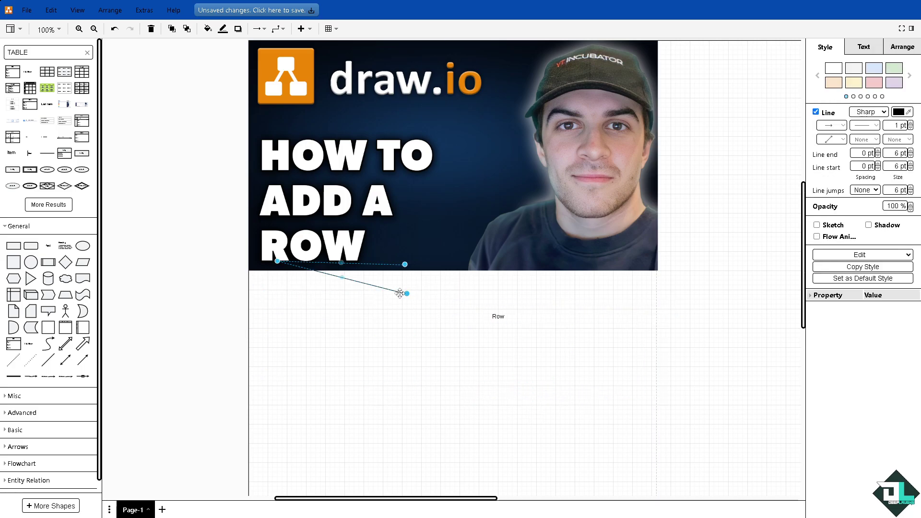
pyautogui.press('Delete')
pyautogui.click(499, 315)
pyautogui.press('Delete')
pyautogui.moveTo(19, 78)
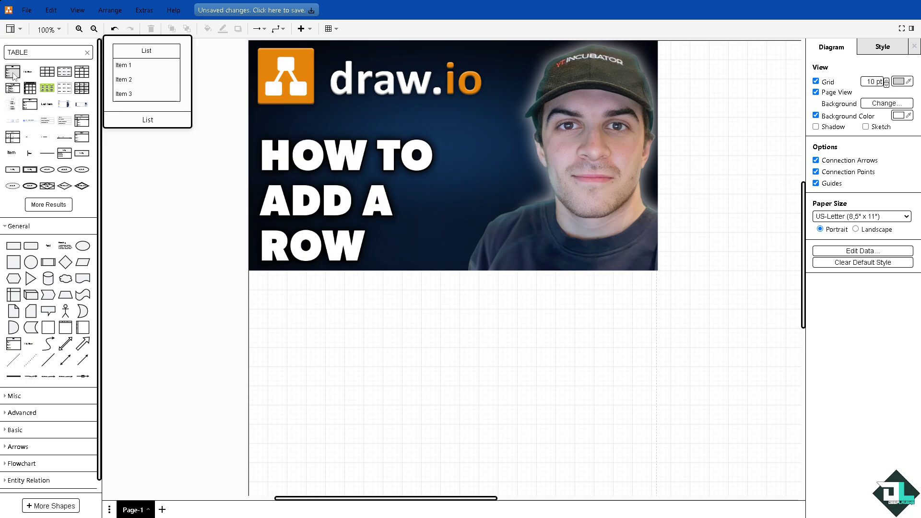
# Insert a List shape with Item 1–3 below the thumbnail's left side and narrow it.
pyautogui.click(13, 74)
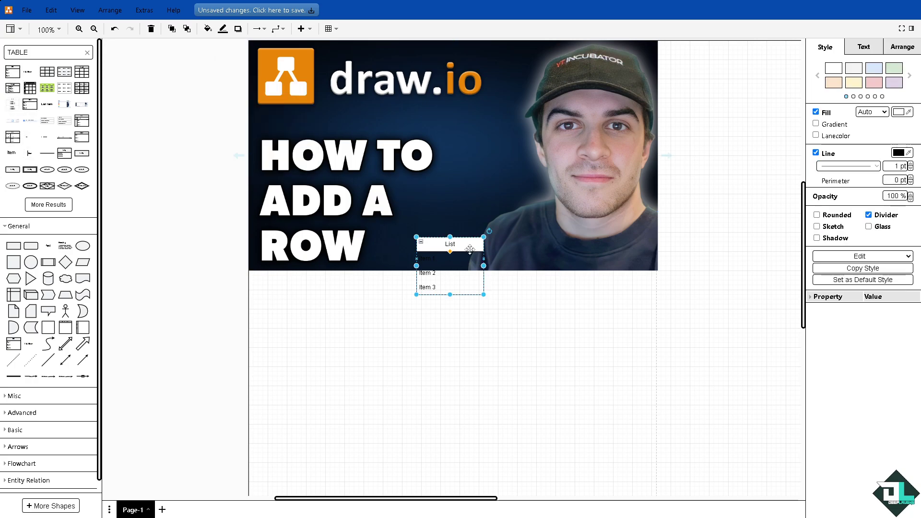
pyautogui.moveTo(467, 250); pyautogui.dragTo(307, 319)
pyautogui.moveTo(335, 352); pyautogui.dragTo(401, 422)
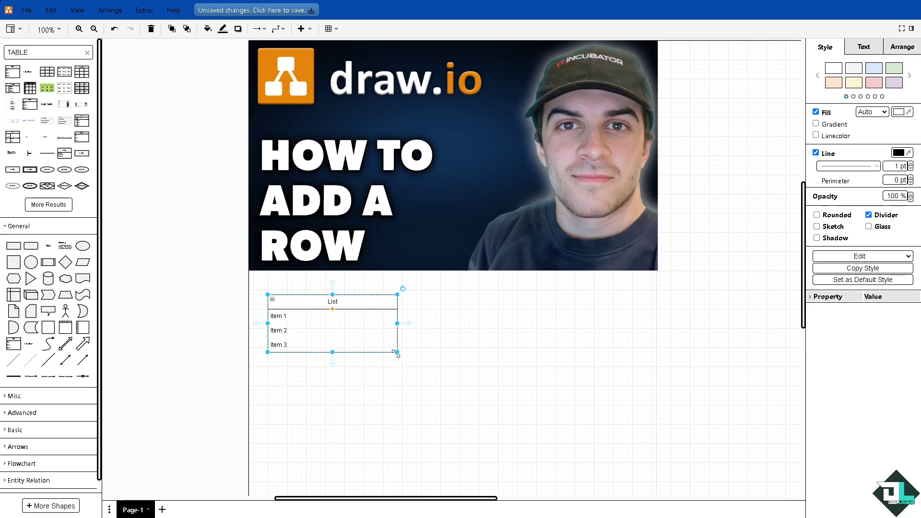
pyautogui.moveTo(332, 352); pyautogui.dragTo(333, 422)
pyautogui.moveTo(397, 324); pyautogui.dragTo(340, 321)
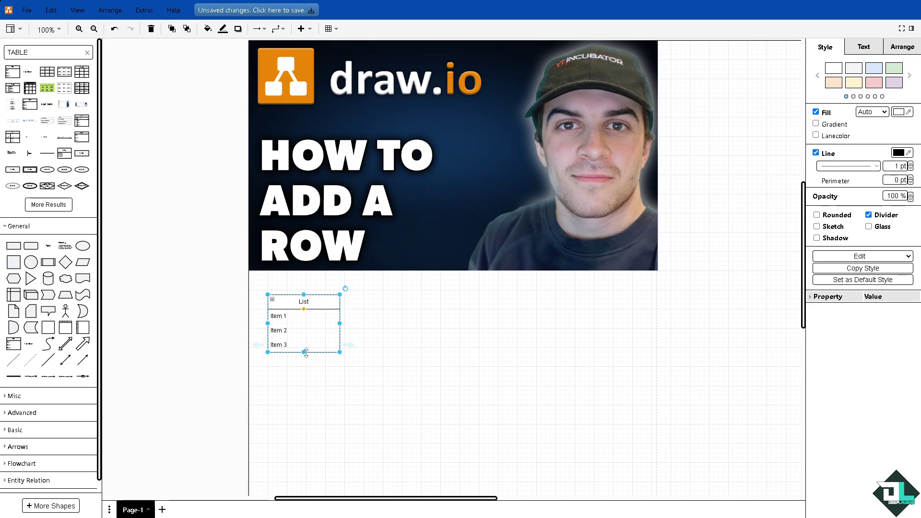
pyautogui.click(455, 349)
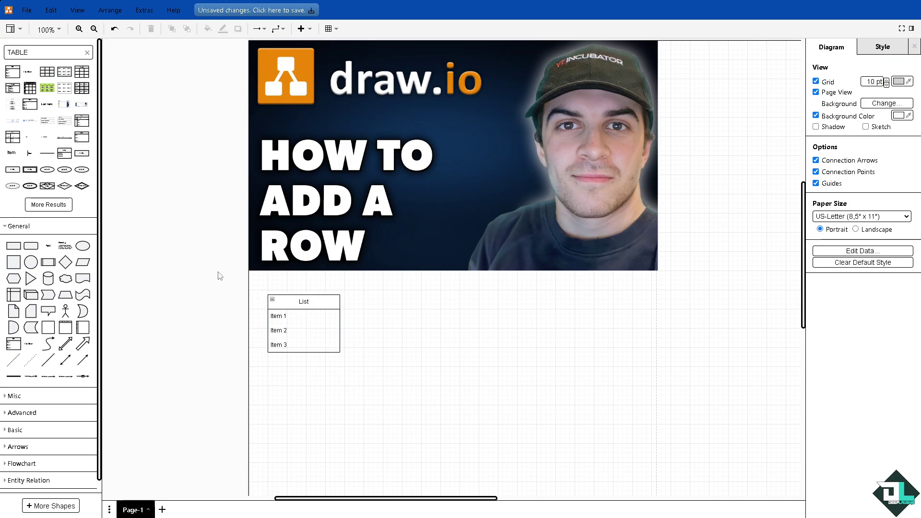
# Duplicate the List twice so three lists sit side by side.
pyautogui.click(294, 301)
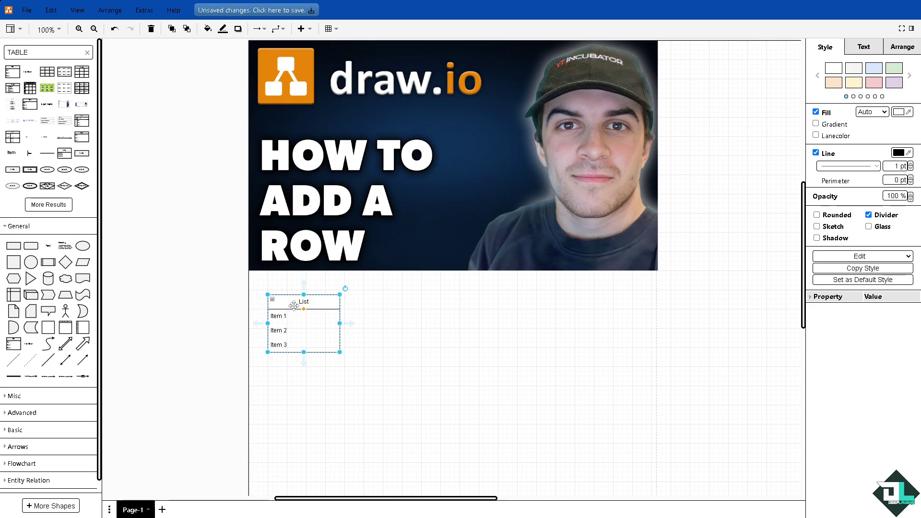
pyautogui.moveTo(294, 305); pyautogui.dragTo(387, 301)
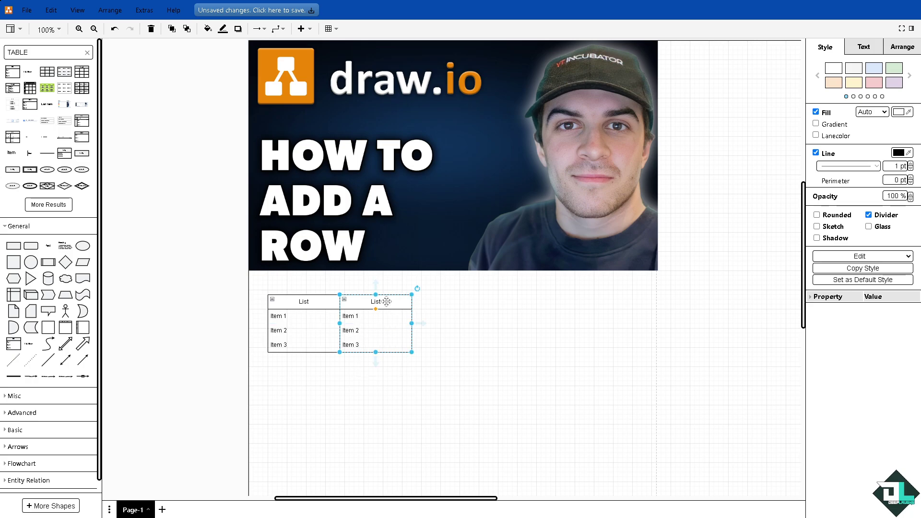
pyautogui.moveTo(386, 301); pyautogui.dragTo(460, 303)
# Title the three lists ROW 1, ROW 2 and ROW 3.
pyautogui.doubleClick(312, 301)
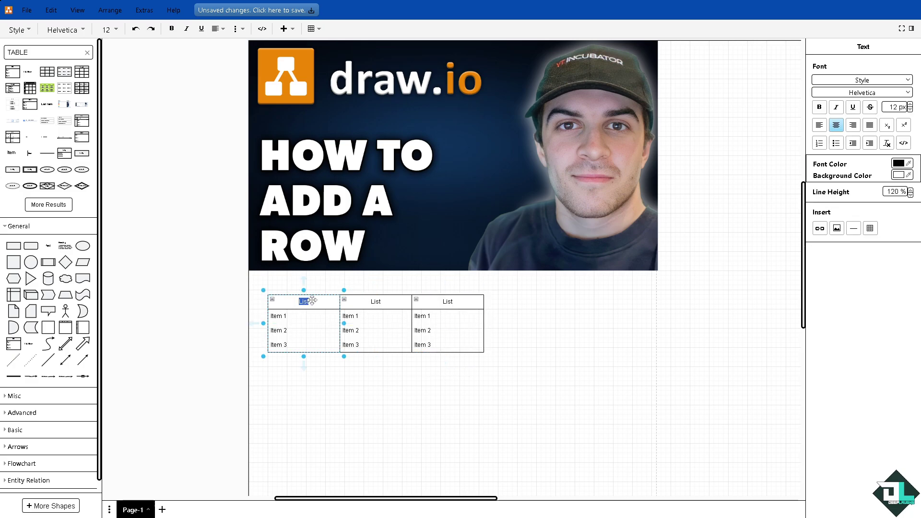
pyautogui.write('ROW 1')
pyautogui.click(380, 310)
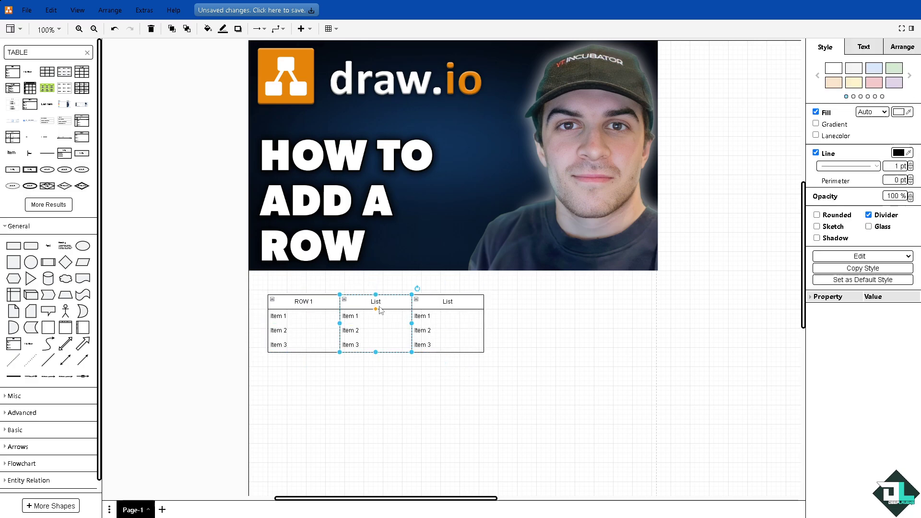
pyautogui.doubleClick(377, 302)
pyautogui.write('ROW 2')
pyautogui.doubleClick(450, 302)
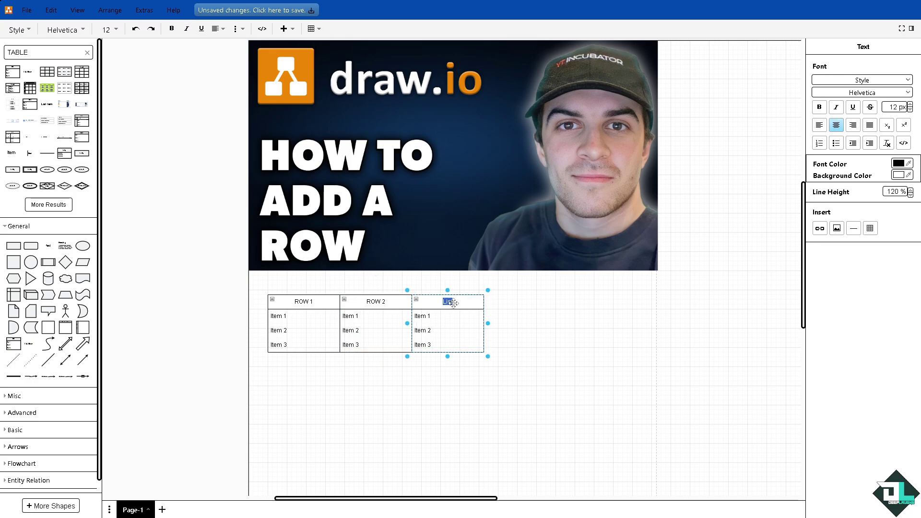
pyautogui.write('ROW 3')
pyautogui.click(523, 358)
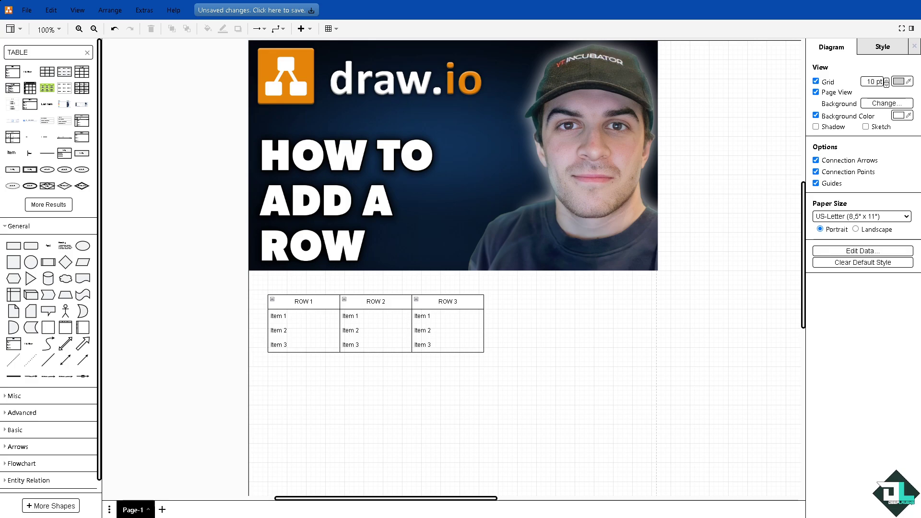
pyautogui.scroll(-3, 448, 319)
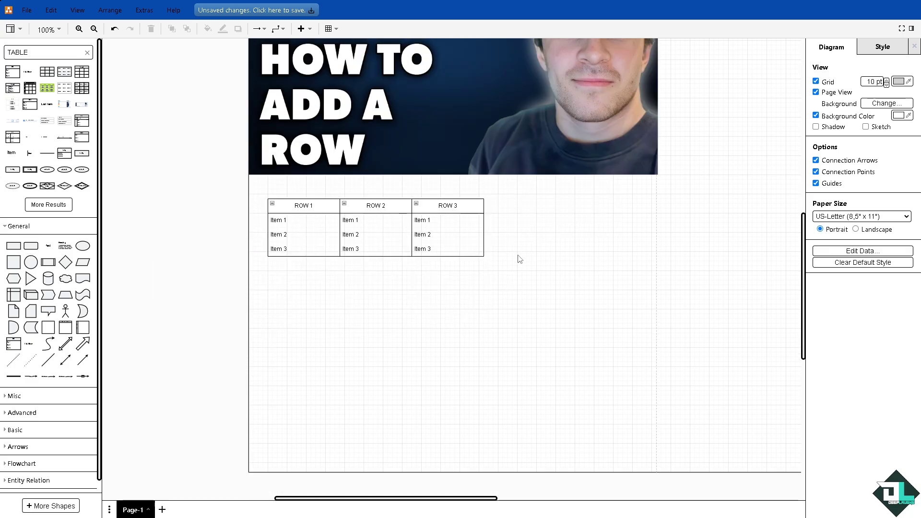
# Place a large square shape below the three lists.
pyautogui.moveTo(14, 266)
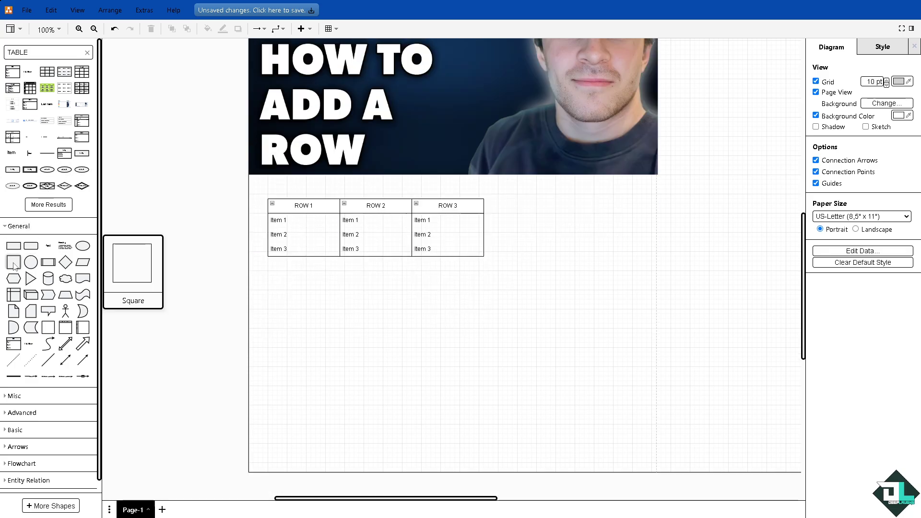
pyautogui.moveTo(14, 266); pyautogui.dragTo(438, 434)
pyautogui.moveTo(346, 350); pyautogui.dragTo(331, 334)
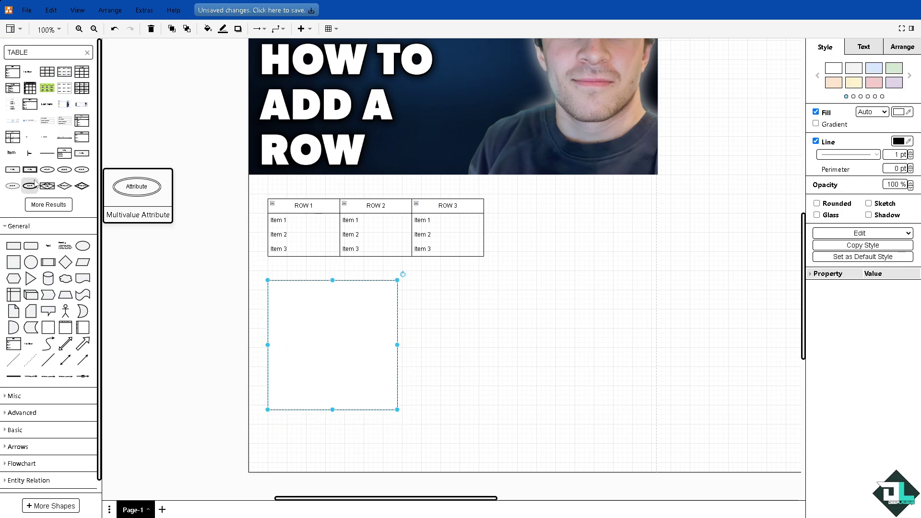
# Add a Table Row shape inside the square, enlarge it, and move it to the square's top.
pyautogui.moveTo(51, 165)
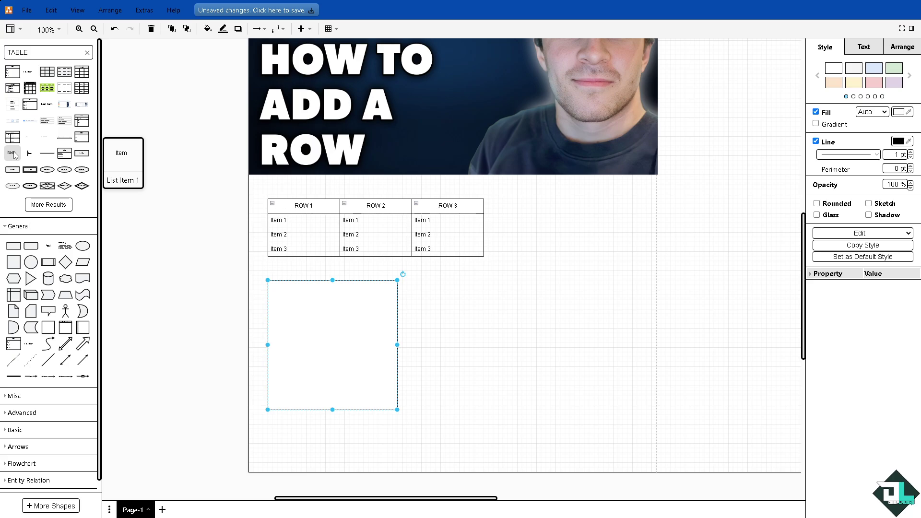
pyautogui.moveTo(30, 144)
pyautogui.moveTo(30, 144); pyautogui.dragTo(289, 301)
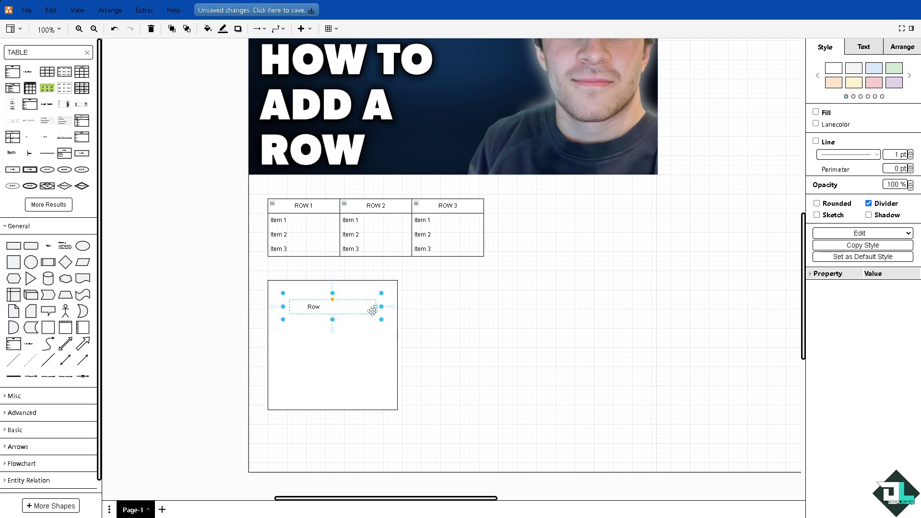
pyautogui.moveTo(381, 319); pyautogui.dragTo(403, 338)
pyautogui.click(418, 346)
pyautogui.click(313, 304)
pyautogui.moveTo(312, 304); pyautogui.dragTo(302, 291)
# Set the Row label's font size to 30 px and its outline to red.
pyautogui.doubleClick(311, 299)
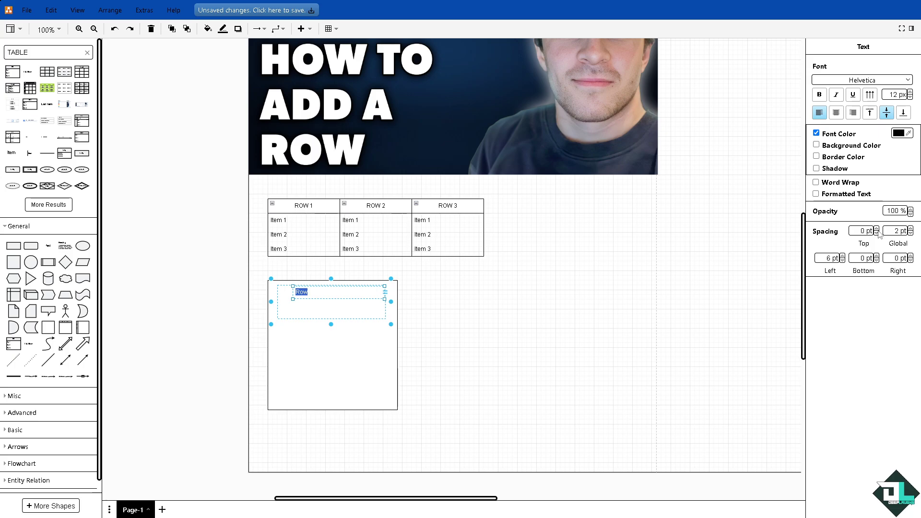
pyautogui.click(902, 95)
pyautogui.press('Return')
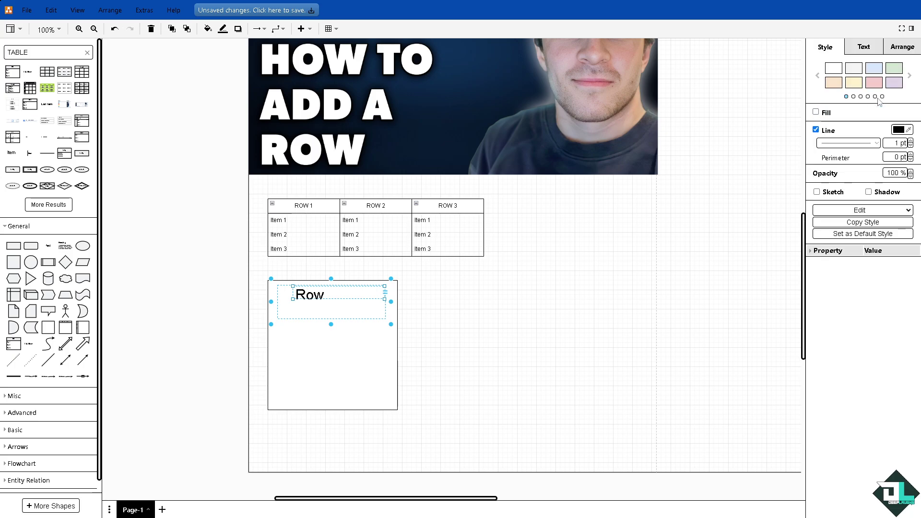
pyautogui.click(898, 130)
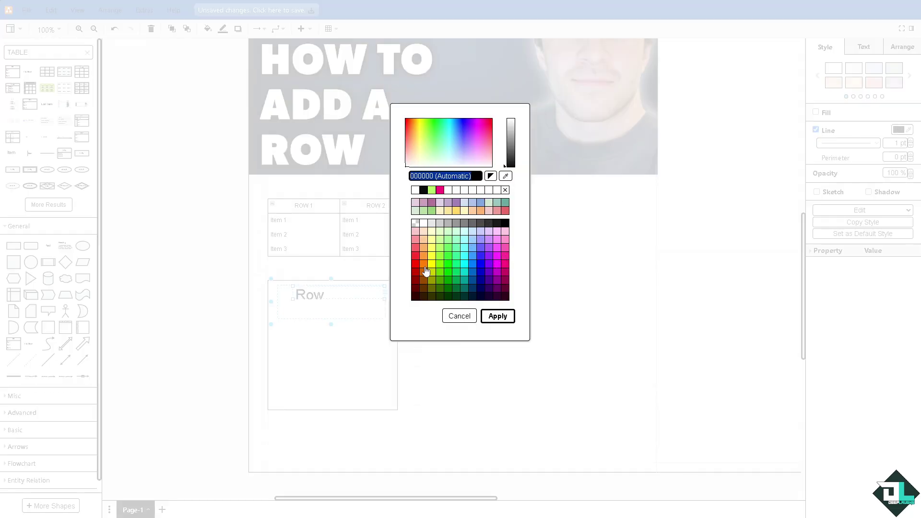
pyautogui.click(417, 274)
pyautogui.click(498, 317)
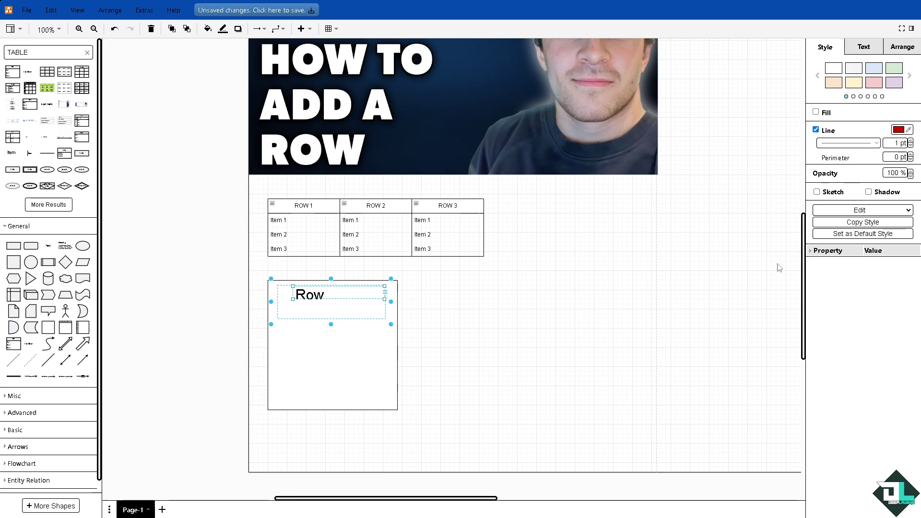
# Give the Row label a yellow FFFF00 fill and nudge it slightly left.
pyautogui.click(816, 112)
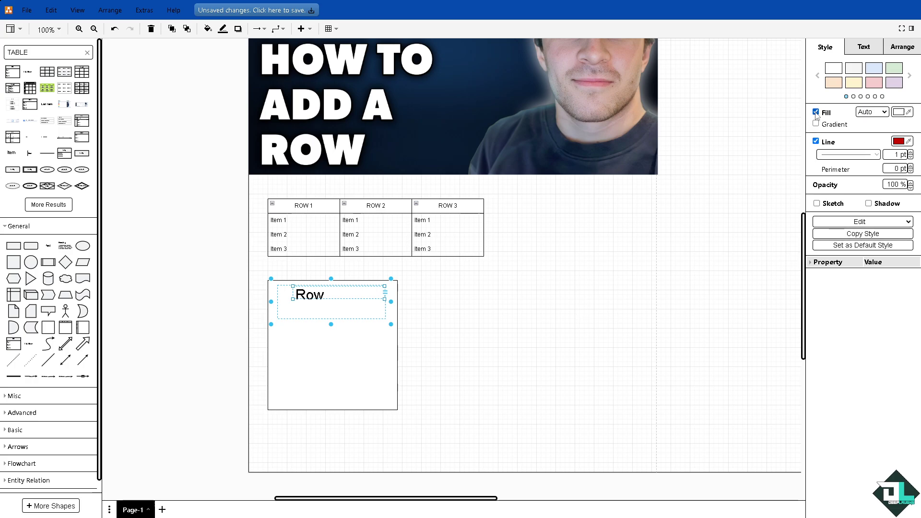
pyautogui.click(898, 111)
pyautogui.write('FFFF00')
pyautogui.click(498, 315)
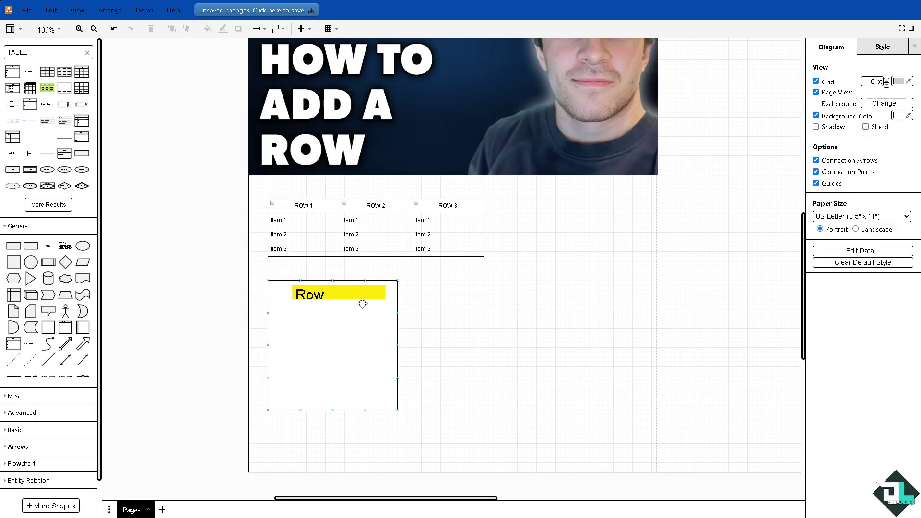
pyautogui.moveTo(362, 301); pyautogui.dragTo(347, 295)
# Duplicate the square to the right and make the first label read Row 1.
pyautogui.click(361, 332)
pyautogui.moveTo(355, 352); pyautogui.dragTo(479, 342)
pyautogui.doubleClick(329, 294)
pyautogui.press('Escape')
pyautogui.doubleClick(328, 294)
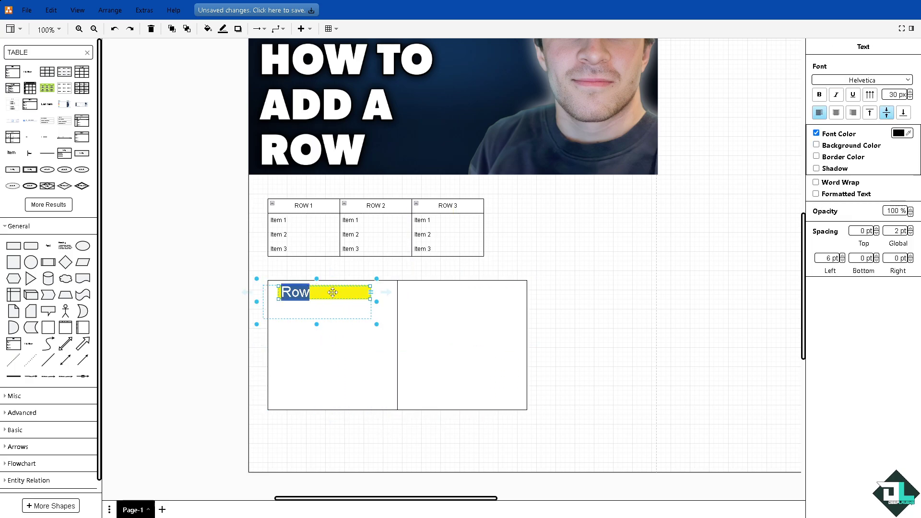
pyautogui.click(332, 293)
pyautogui.click(329, 368)
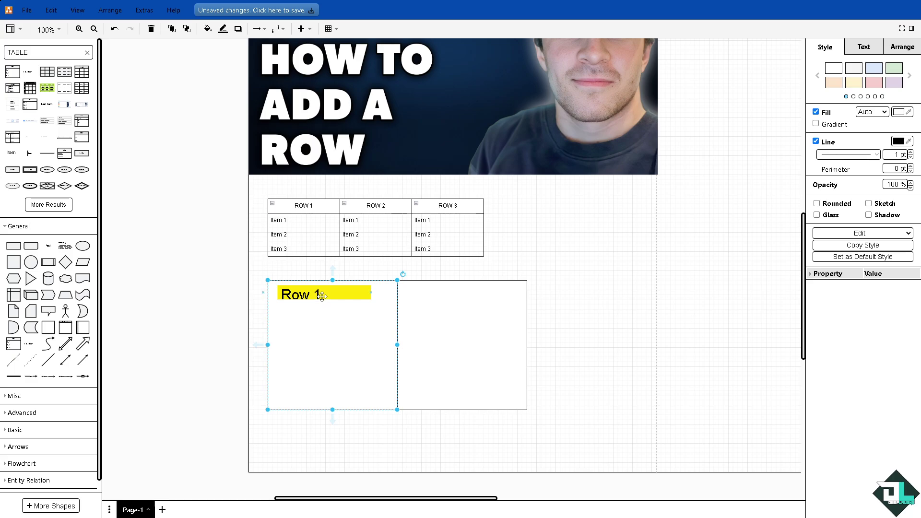
# Copy the label into the second square and change it to Row 2.
pyautogui.moveTo(322, 294); pyautogui.dragTo(453, 292)
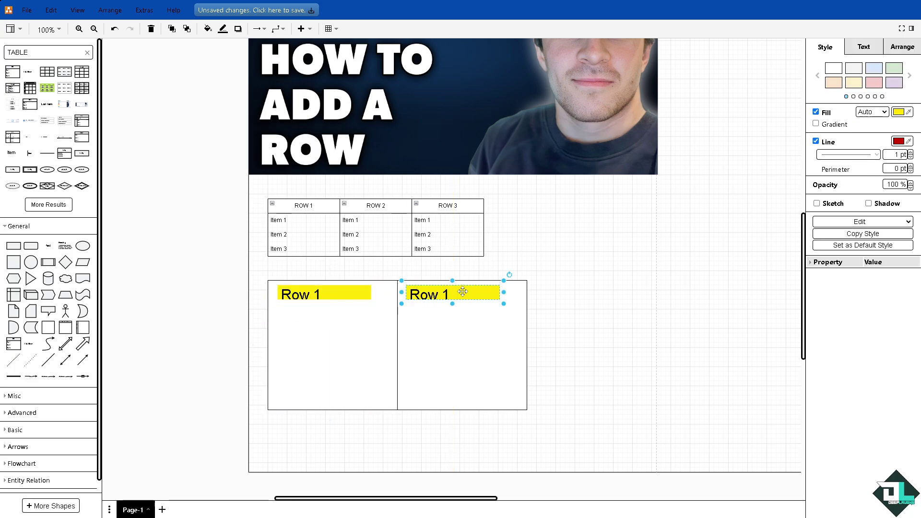
pyautogui.doubleClick(463, 292)
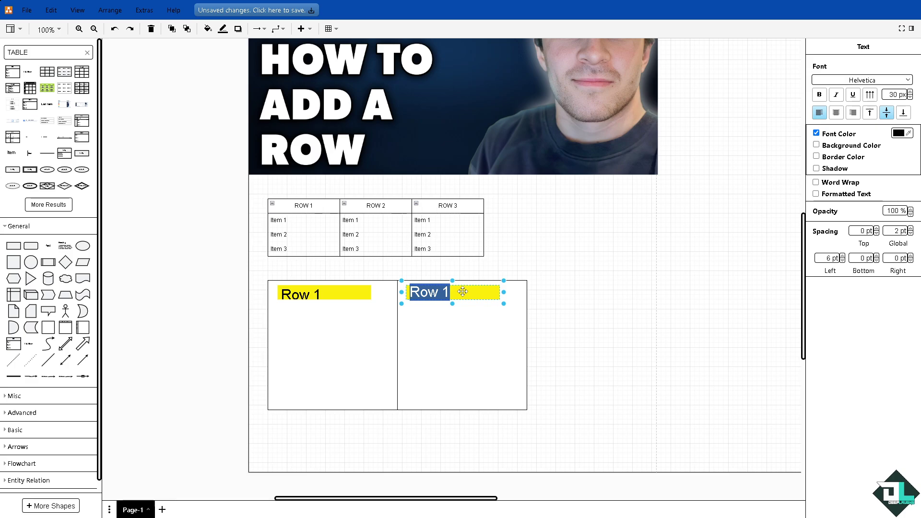
pyautogui.click(463, 292)
pyautogui.click(458, 365)
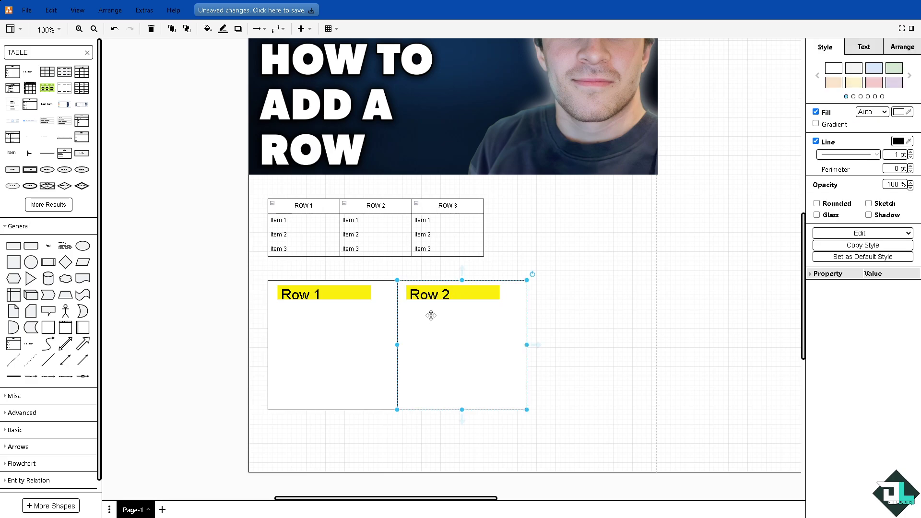
# Add a third square to the right with a copied label changed to Row 3.
pyautogui.moveTo(479, 322); pyautogui.dragTo(589, 343)
pyautogui.click(432, 294)
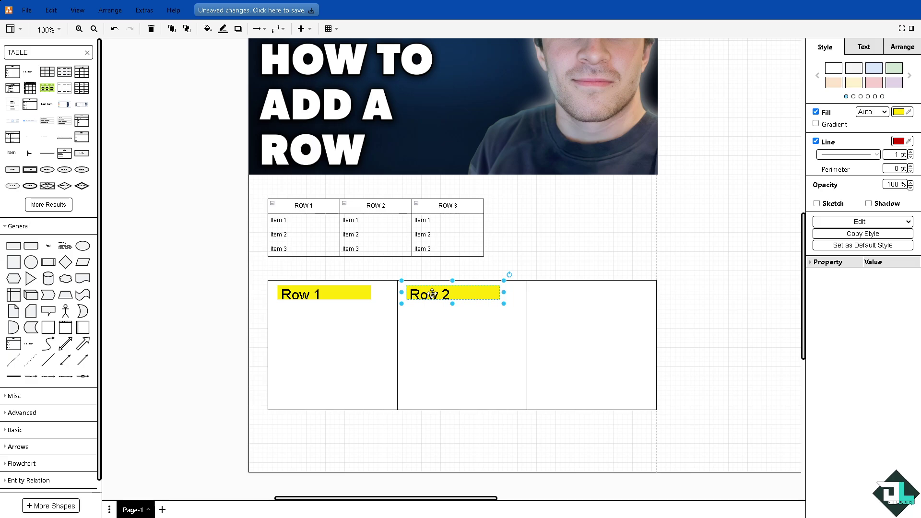
pyautogui.moveTo(432, 294); pyautogui.dragTo(561, 291)
pyautogui.doubleClick(602, 294)
pyautogui.press('Escape')
pyautogui.press('Delete')
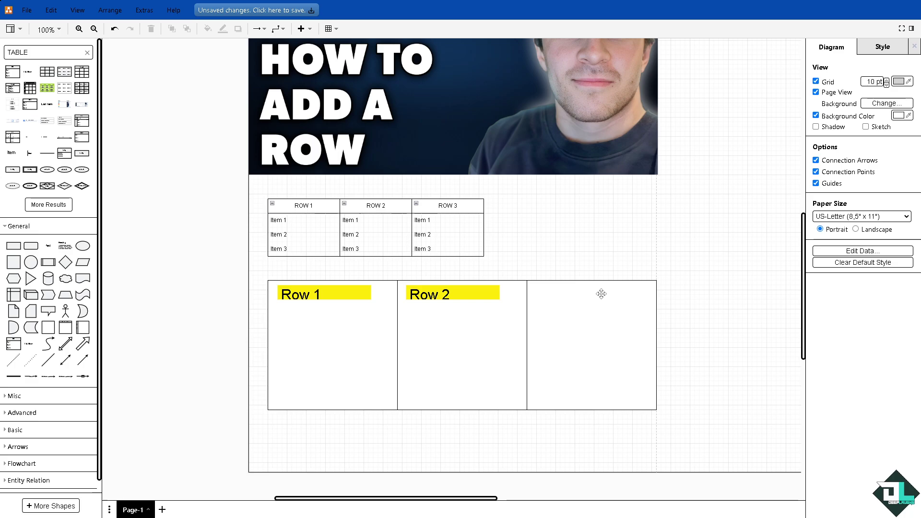
pyautogui.hotkey('ctrl', 'z')
pyautogui.doubleClick(596, 294)
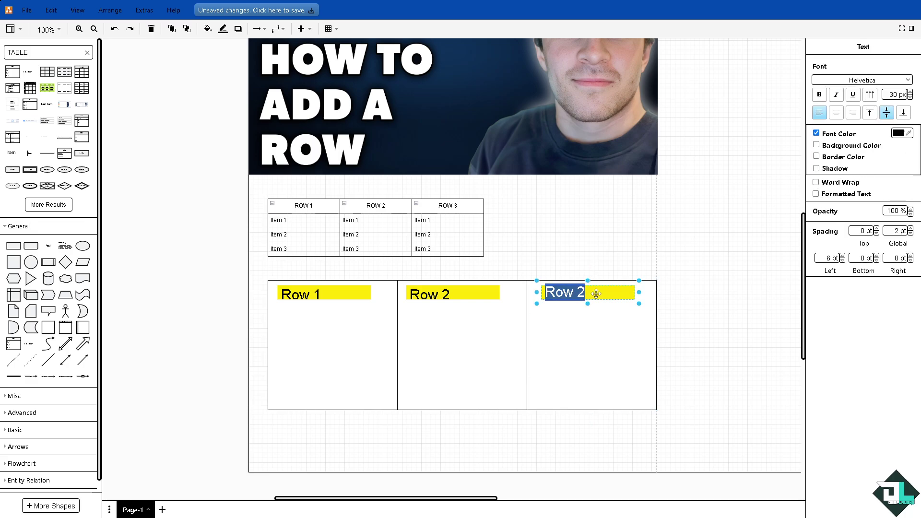
pyautogui.press('BackSpace')
pyautogui.write('3')
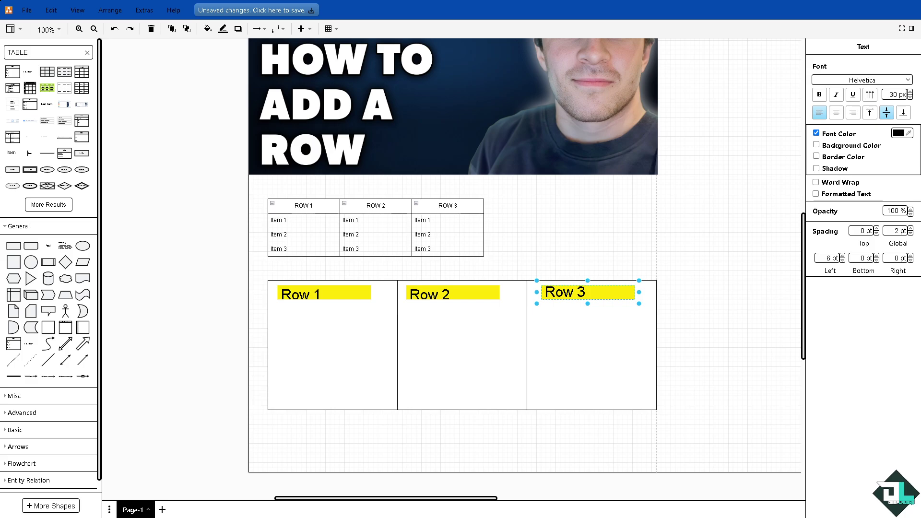
pyautogui.scroll(1, 545, 249)
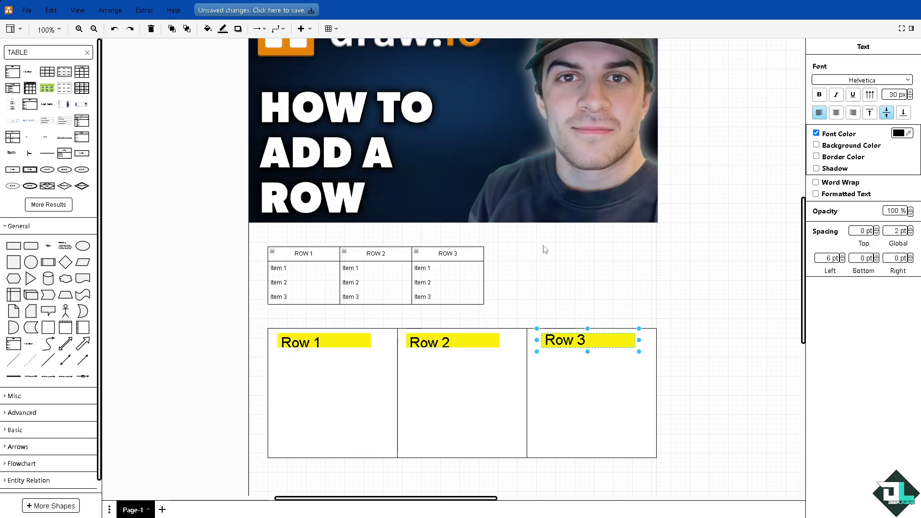
pyautogui.scroll(1, 546, 250)
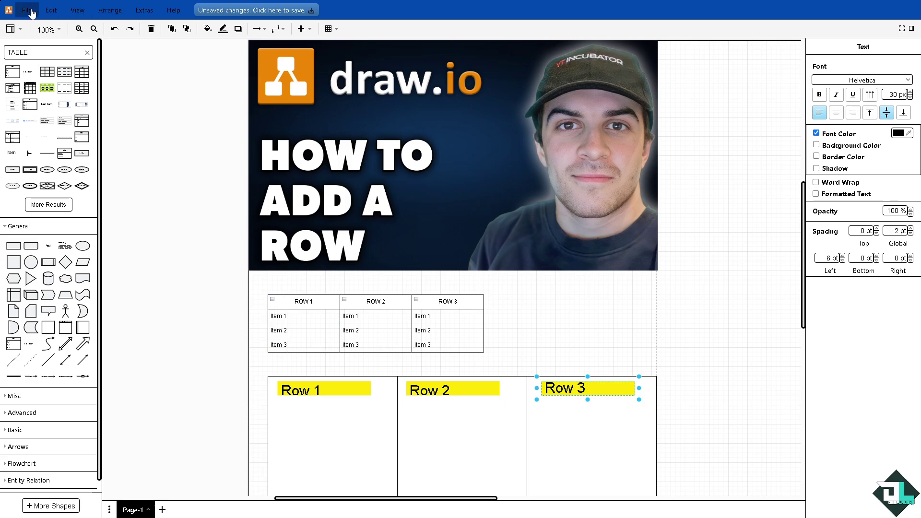
pyautogui.click(29, 11)
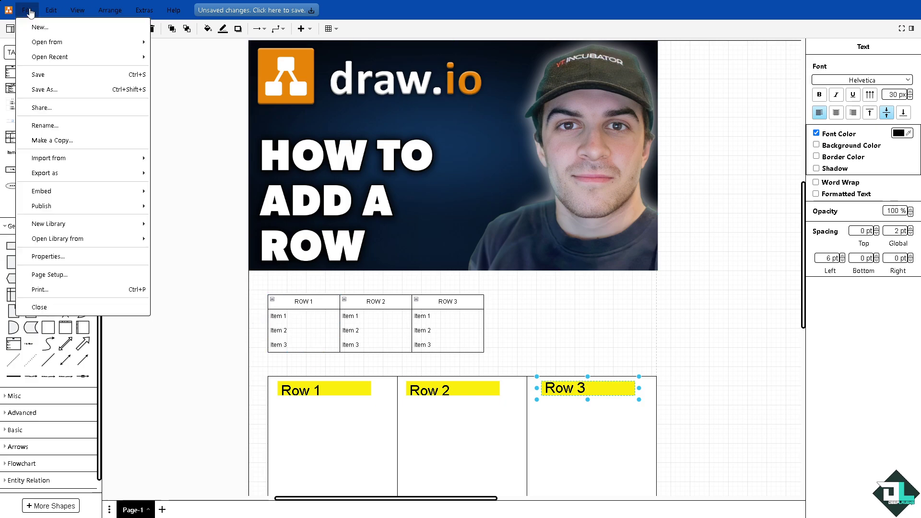
pyautogui.moveTo(77, 177)
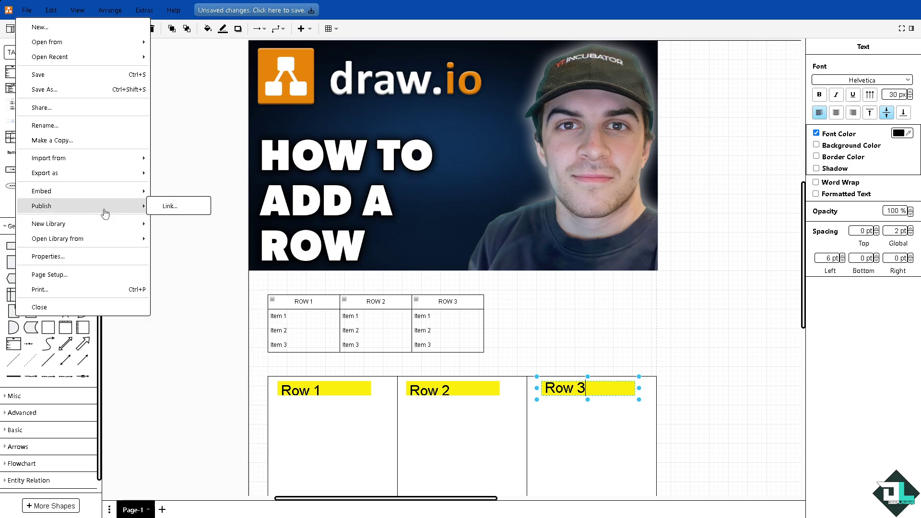
pyautogui.moveTo(71, 197)
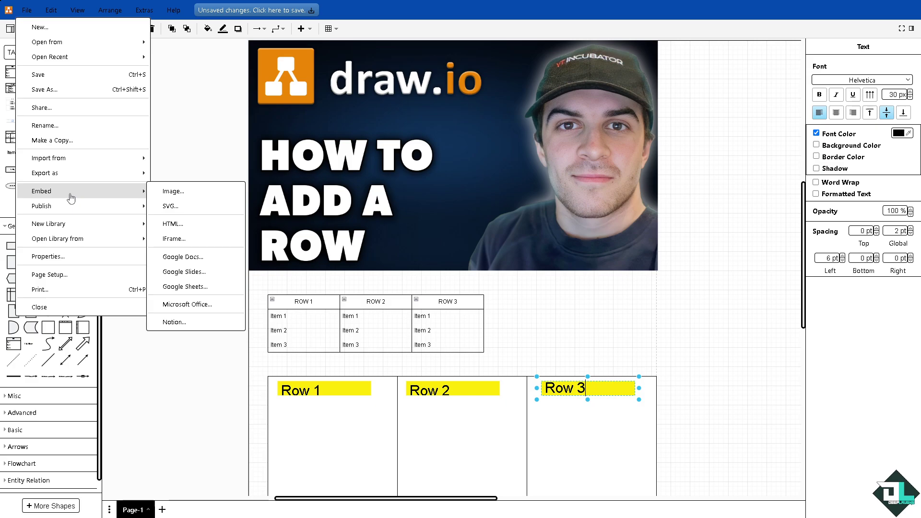
pyautogui.click(206, 120)
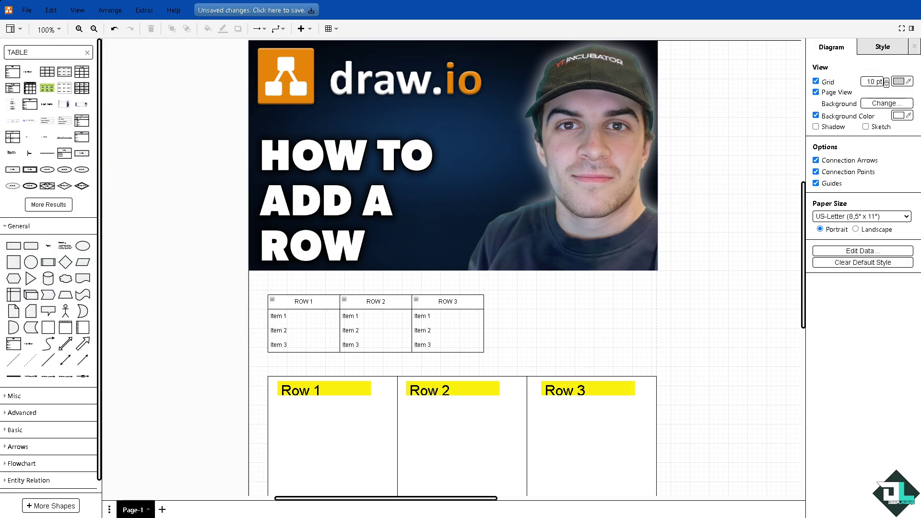